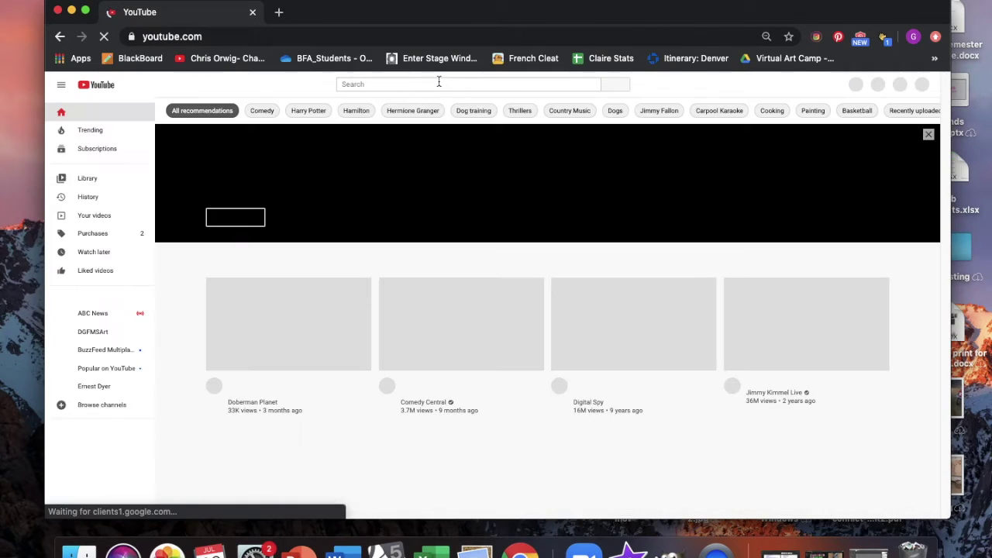
# Step: Search YouTube for "emma watson plays with kittens" and open the matching video in a full-screen window
pyautogui.click(435, 83)
pyautogui.write('E')
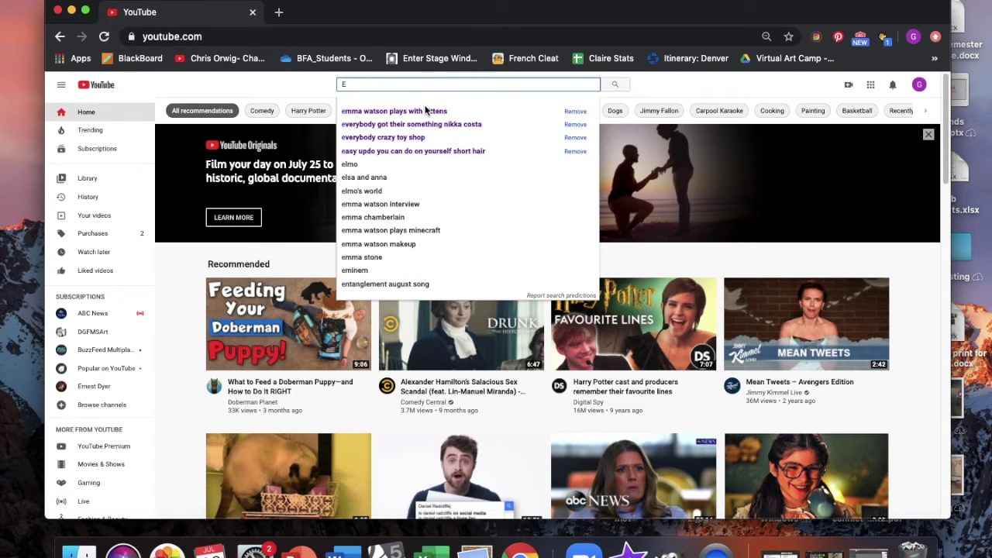
pyautogui.write('mma wat')
pyautogui.press('Down')
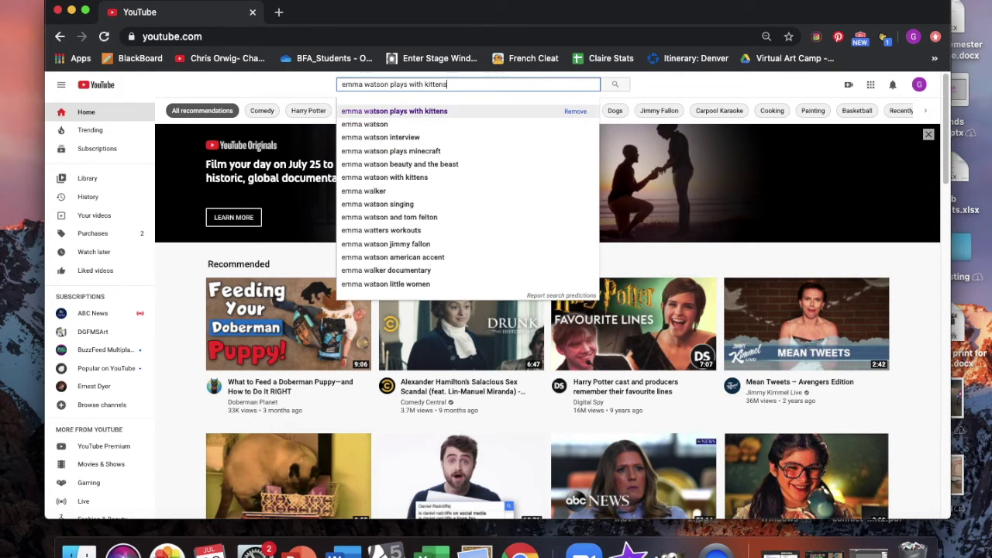
pyautogui.press('Return')
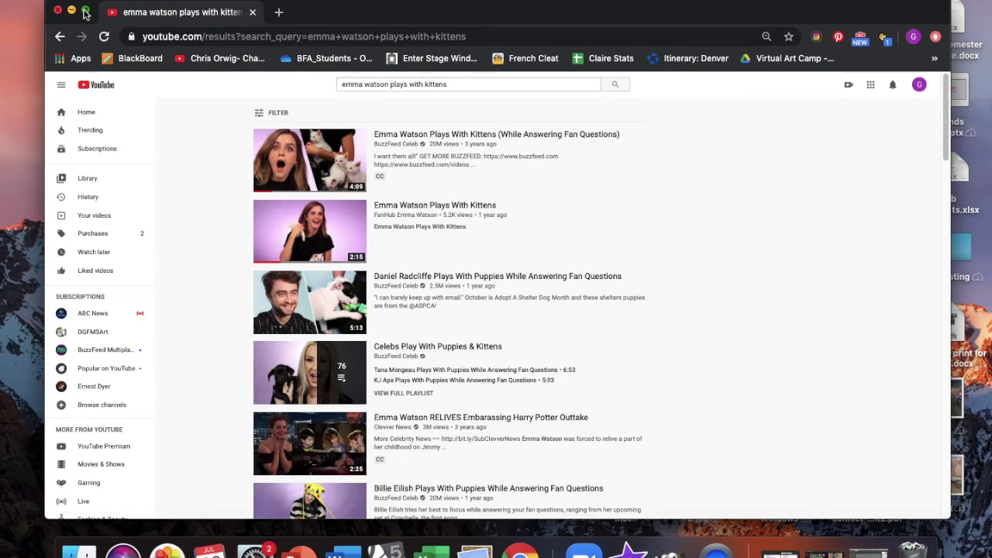
pyautogui.click(85, 10)
pyautogui.click(320, 241)
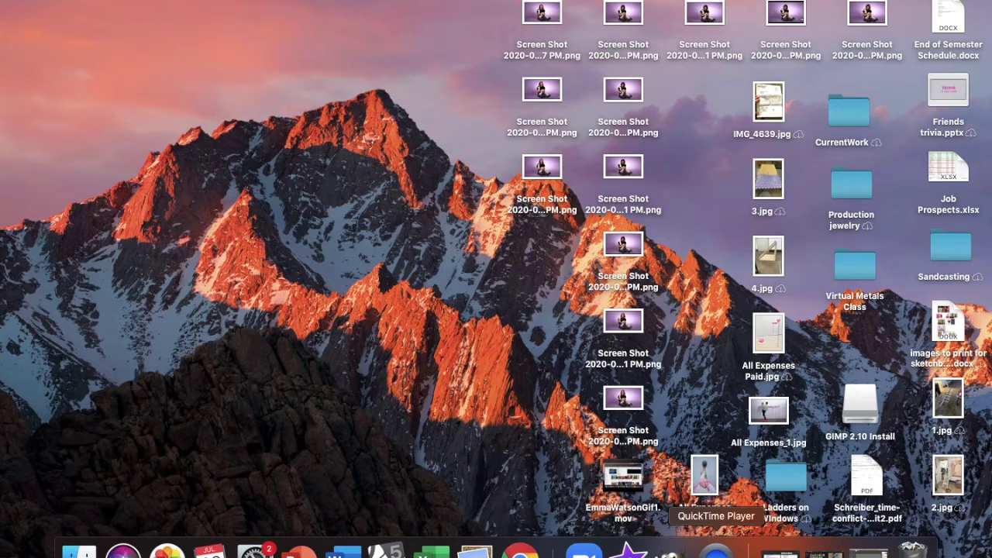
# Step: Open a Finder window, enlarge it and reposition it on the desktop
pyautogui.click(79, 552)
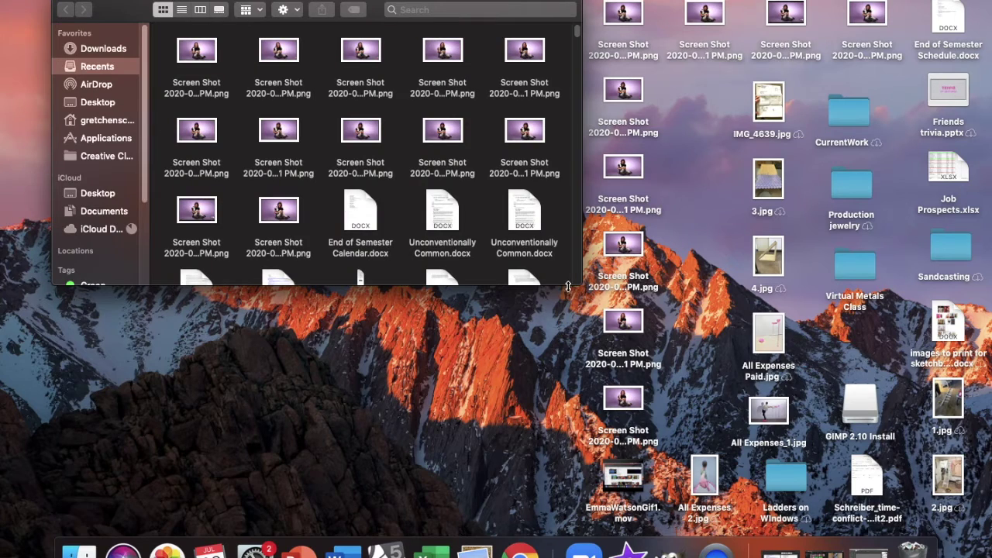
pyautogui.moveTo(568, 286); pyautogui.dragTo(706, 434)
pyautogui.moveTo(189, 130); pyautogui.dragTo(80, 17)
# Step: Rename the last two screenshot files in Recents as Emma1.png and Emma2.png, starting from the last one
pyautogui.click(673, 200)
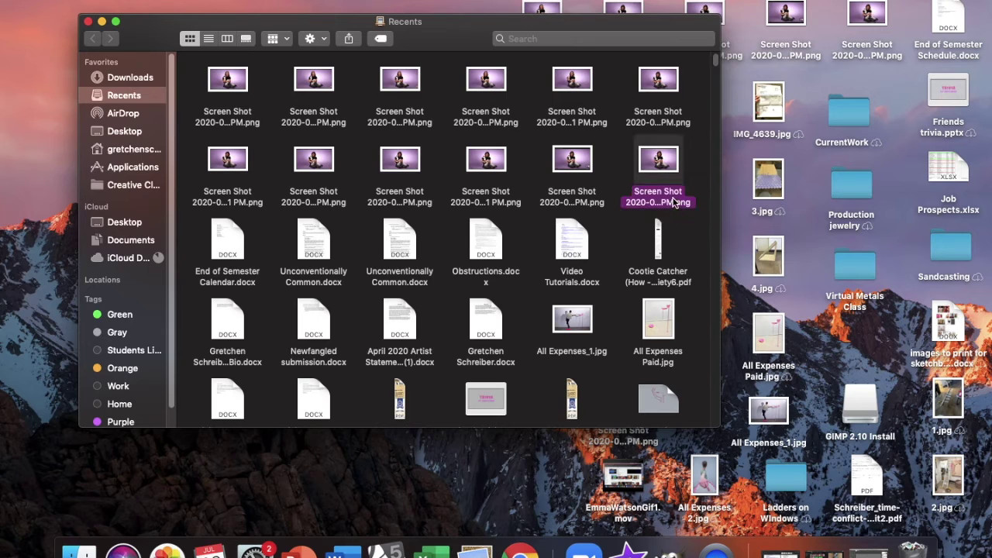
pyautogui.click(674, 202)
pyautogui.write('Emma1.png')
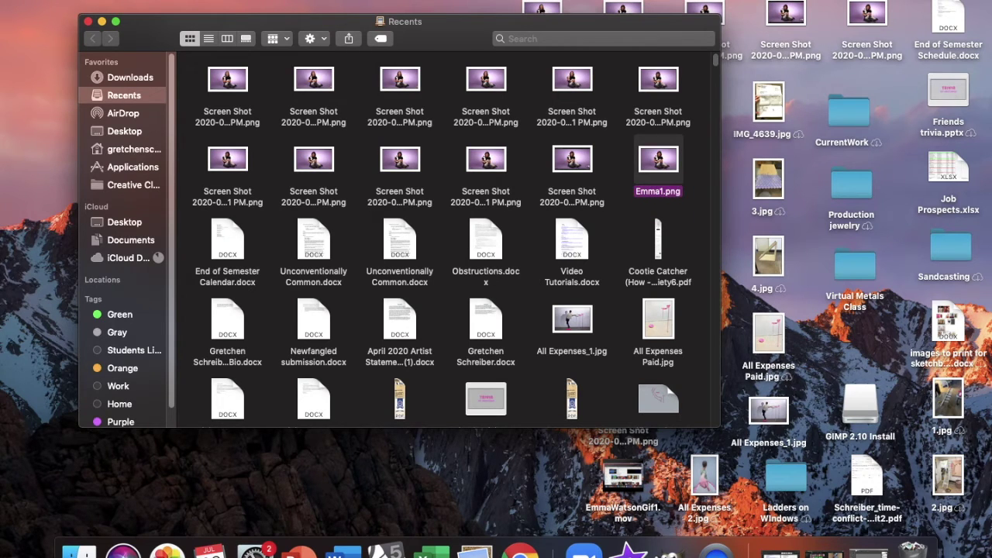
pyautogui.click(573, 201)
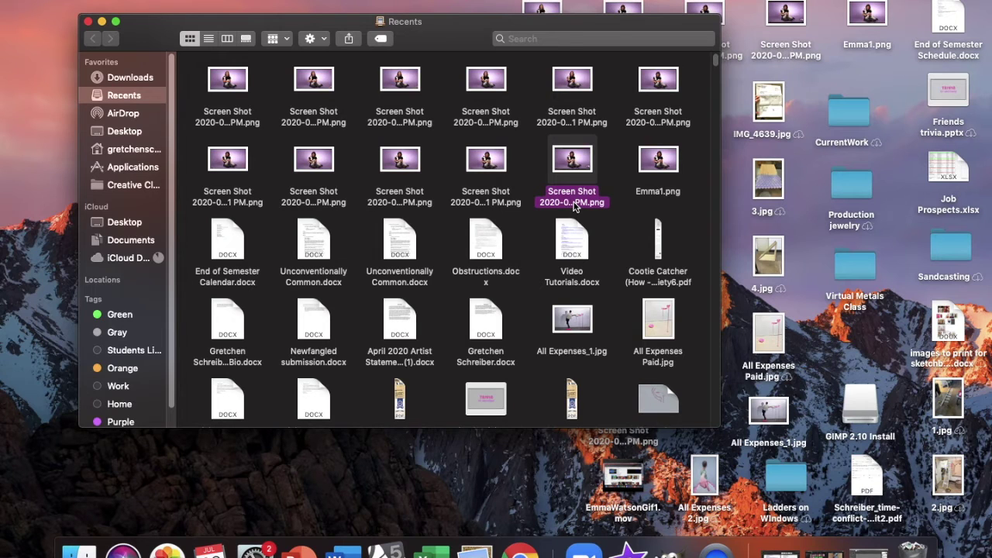
pyautogui.click(575, 202)
pyautogui.write('Emma2.png')
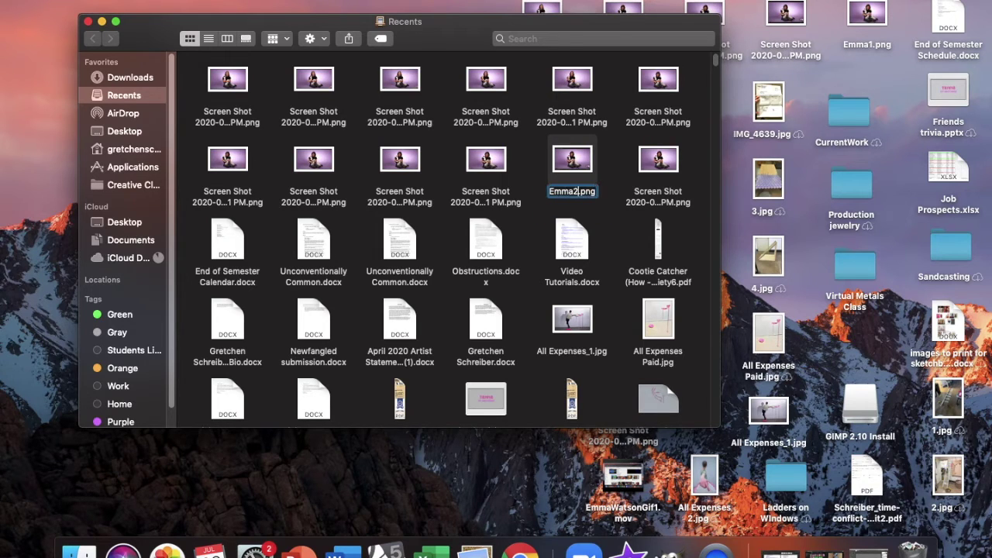
pyautogui.press('Return')
# Step: Switch to the Desktop folder, preview the last screenshot file and rename it Emma3
pyautogui.click(495, 203)
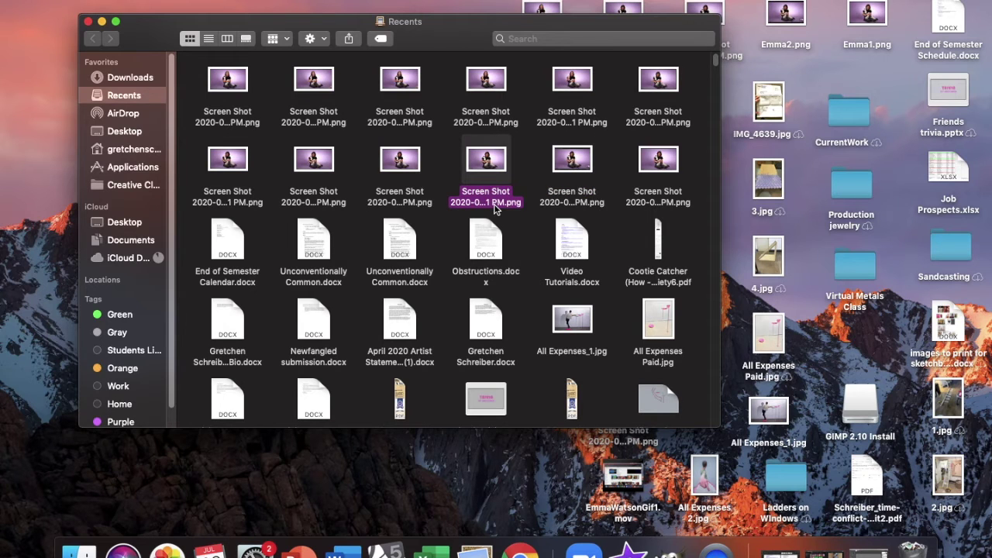
pyautogui.write('Em')
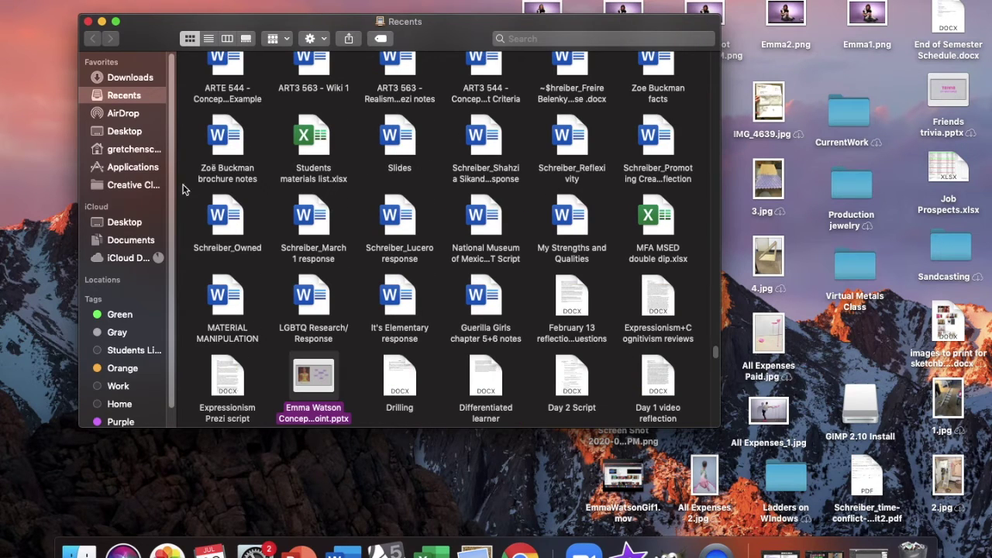
pyautogui.click(123, 131)
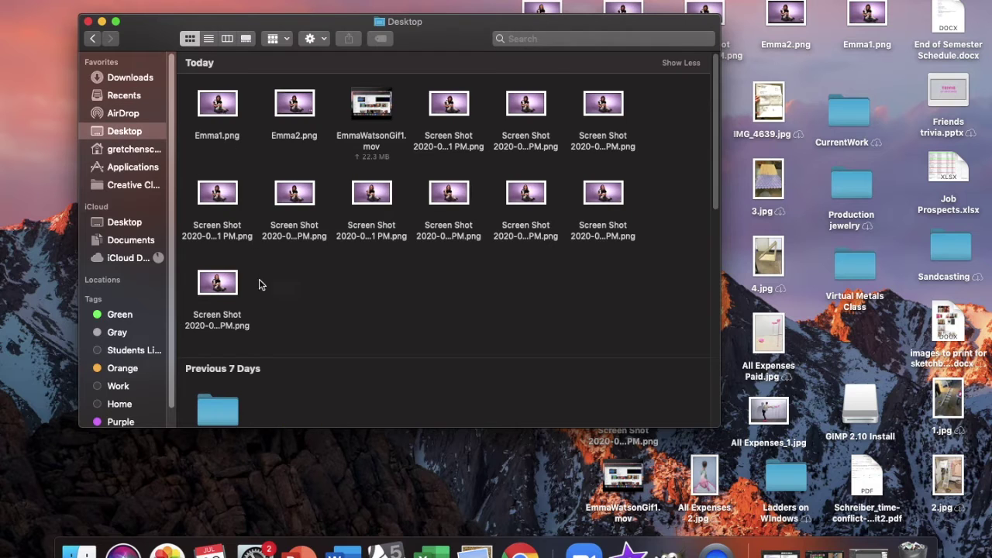
pyautogui.click(211, 326)
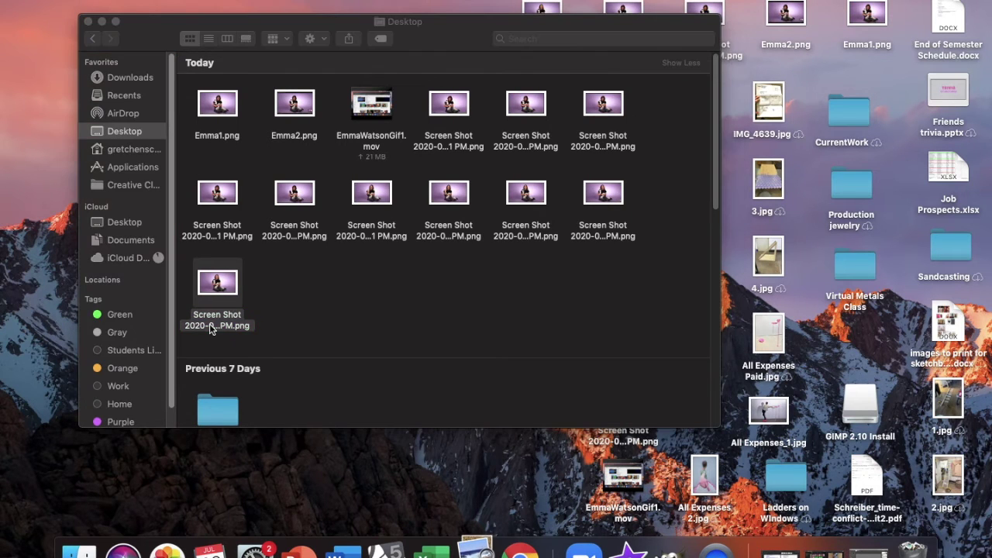
pyautogui.press('space')
pyautogui.press('space')
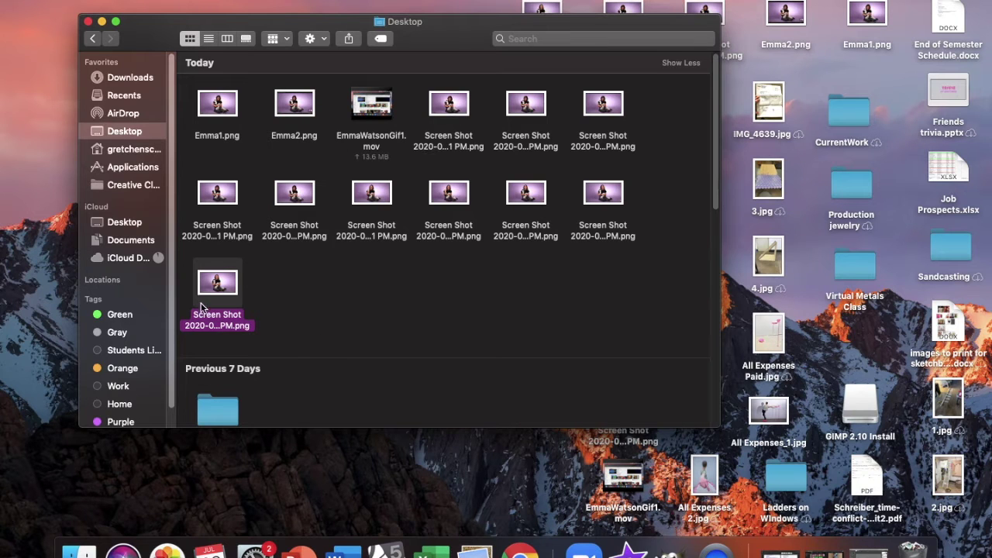
pyautogui.click(203, 324)
pyautogui.write('Emma3')
pyautogui.press('Return')
# Step: Preview the last remaining screenshot in the Desktop folder and rename it Emma4
pyautogui.click(221, 320)
pyautogui.press('space')
pyautogui.press('space')
pyautogui.click(215, 315)
pyautogui.write('Emma')
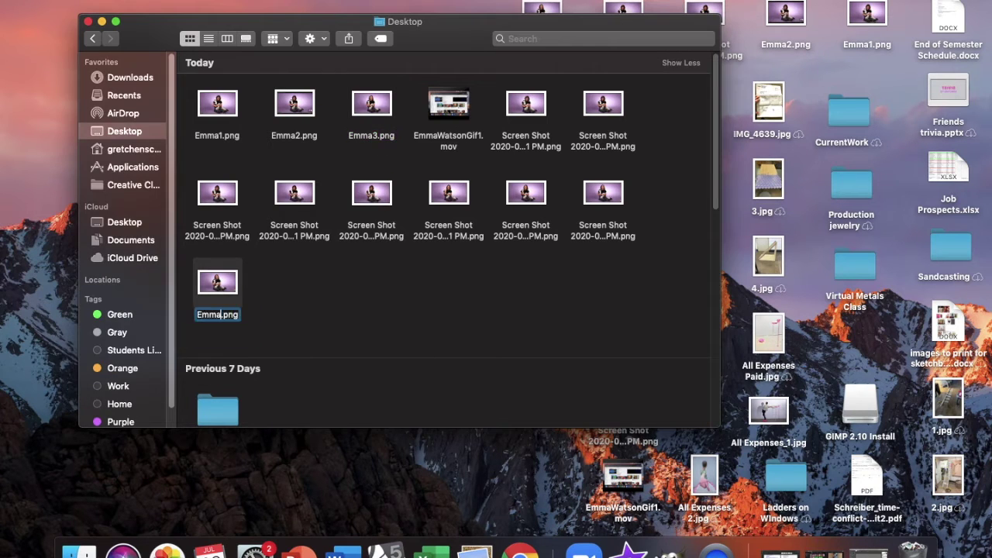
pyautogui.write('4')
pyautogui.press('Return')
# Step: Rename the next two screenshot files, each time the last one listed, as Emma5 and Emma6
pyautogui.click(212, 315)
pyautogui.write('Emma5')
pyautogui.press('Return')
pyautogui.click(210, 318)
pyautogui.write('Emma6')
pyautogui.press('Return')
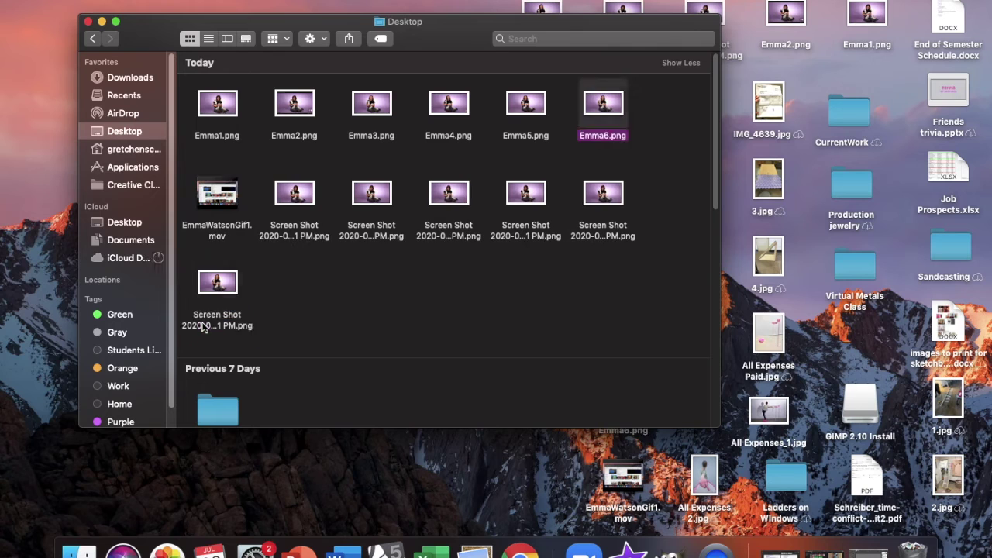
# Step: Rename the following two screenshot files, last one listed first, as Emma7 and Emma8
pyautogui.click(204, 324)
pyautogui.press('Return')
pyautogui.write('Emma7')
pyautogui.press('Return')
pyautogui.click(204, 324)
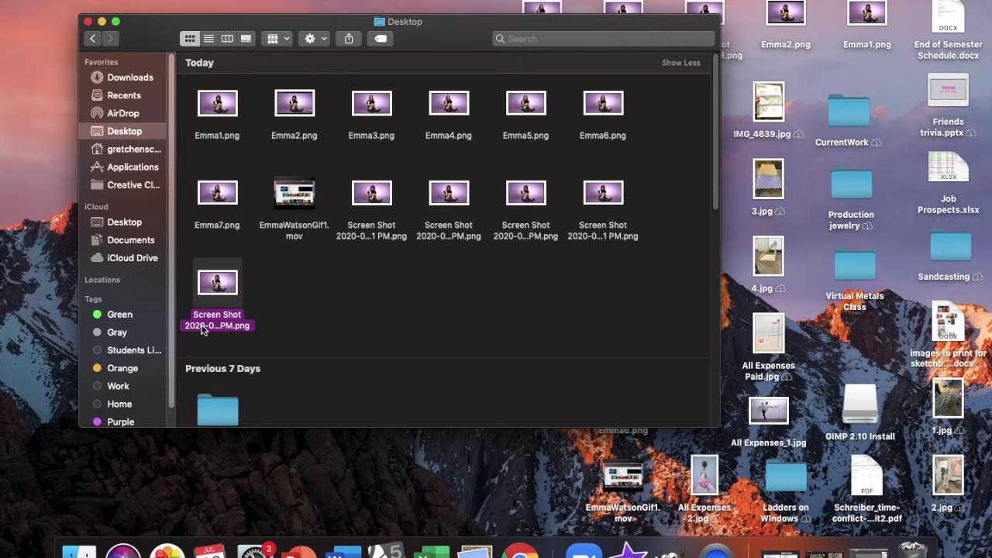
pyautogui.press('Return')
pyautogui.write('Emma8')
pyautogui.press('Return')
# Step: Rename two more screenshot files, always taking the last one listed, as Emma9 and Emma10
pyautogui.click(217, 327)
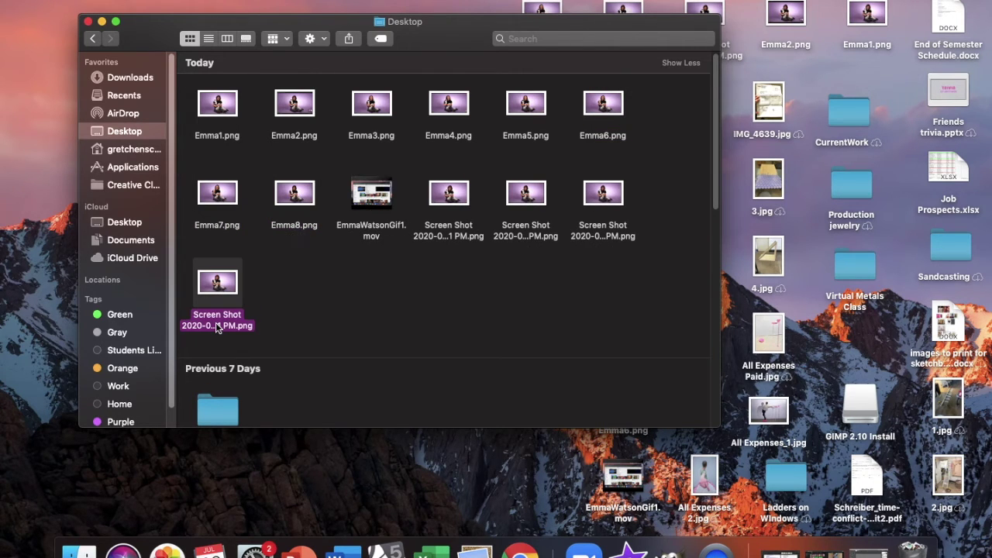
pyautogui.press('Return')
pyautogui.write('Emma9')
pyautogui.press('Return')
pyautogui.click(213, 325)
pyautogui.press('Return')
pyautogui.write('Emma10')
pyautogui.press('Return')
# Step: Rename the final two screenshot files in the Desktop folder as Emma11 and Emma12
pyautogui.click(212, 324)
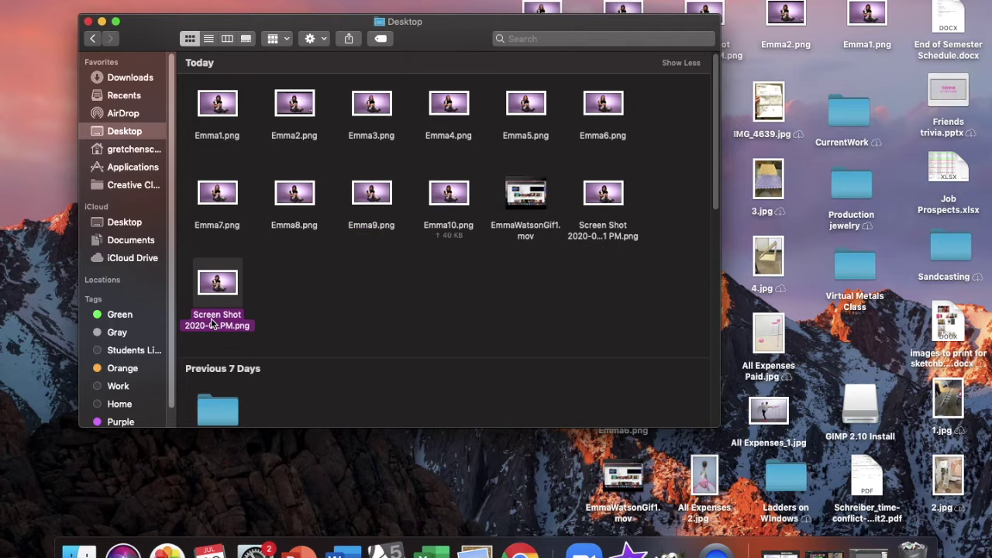
pyautogui.press('Return')
pyautogui.write('Emma11')
pyautogui.press('Return')
pyautogui.click(212, 324)
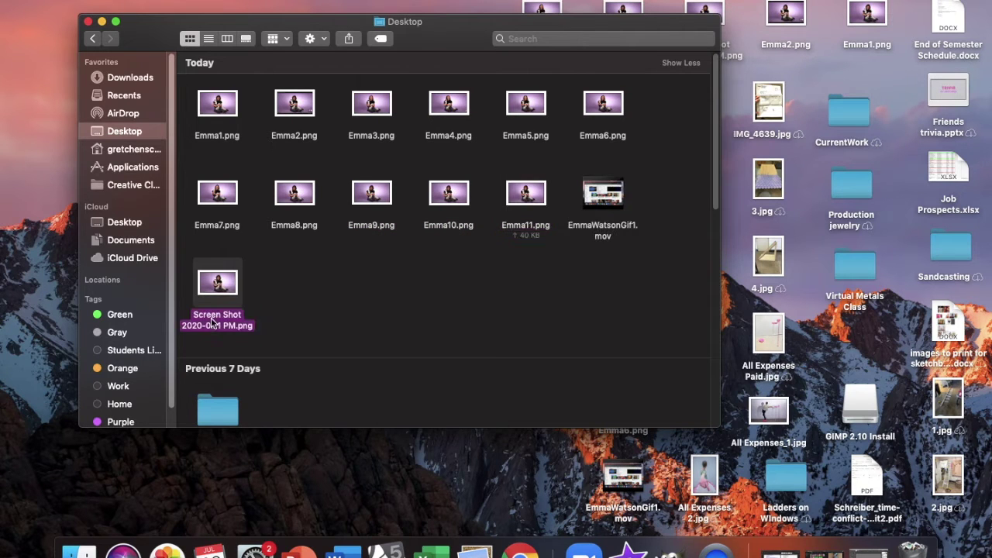
pyautogui.press('Return')
pyautogui.write('Emma12')
pyautogui.press('Return')
# Step: Switch to GIMP and open Emma1.png through Emma12.png from the Desktop folder as layers
pyautogui.click(667, 551)
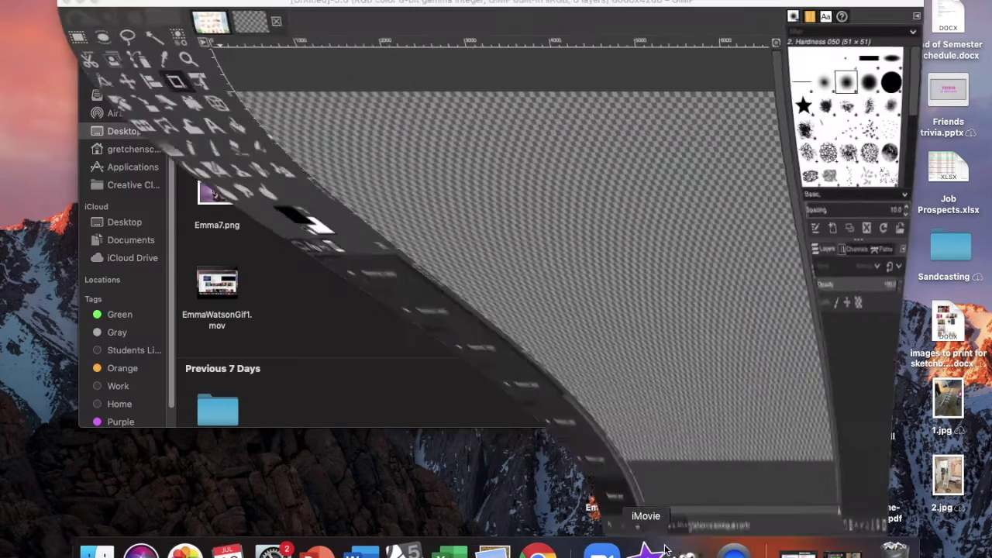
pyautogui.click(107, 1)
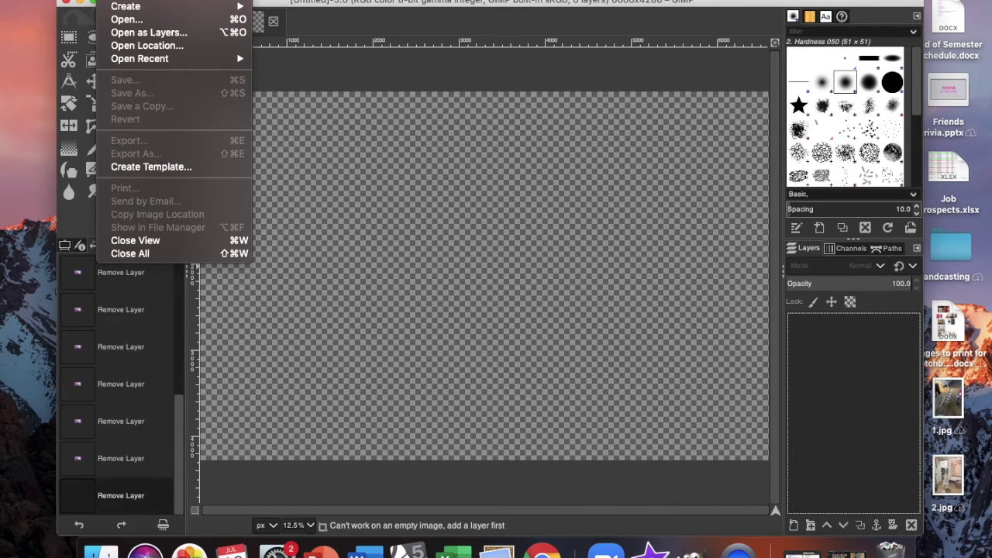
pyautogui.click(148, 32)
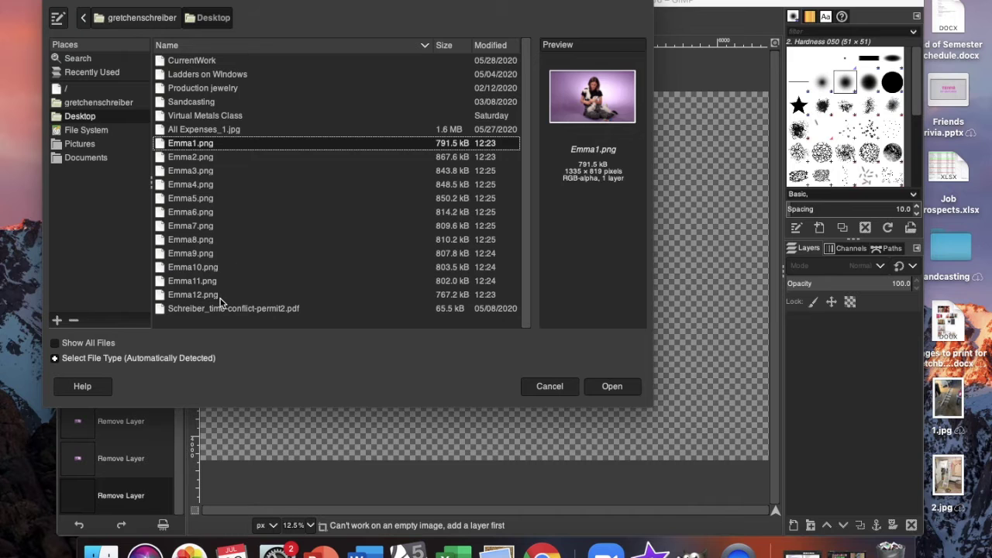
pyautogui.keyDown('shift'); pyautogui.click(221, 295); pyautogui.keyUp('shift')
pyautogui.press('Return')
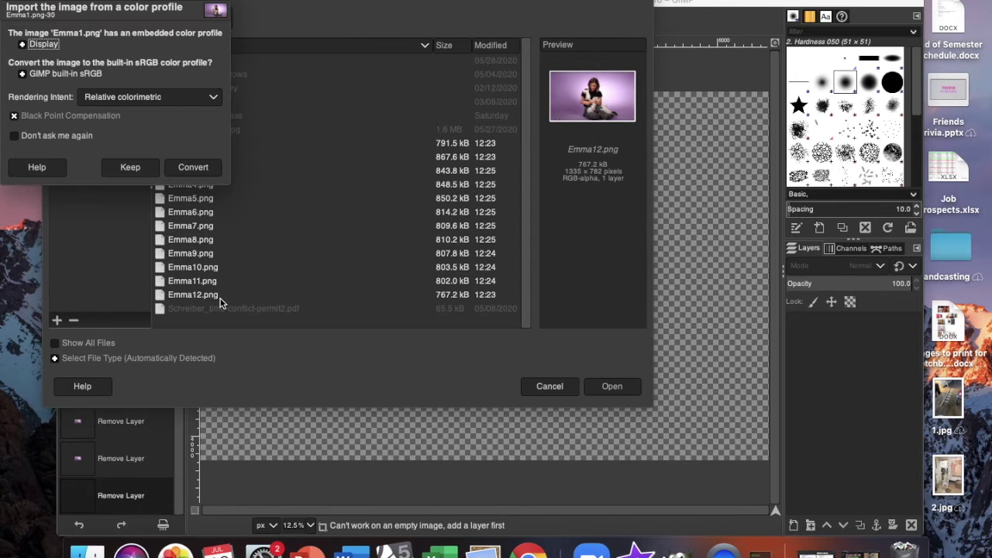
# Step: Keep the embedded color profile for each of the twelve imported Emma images
pyautogui.click(133, 168)
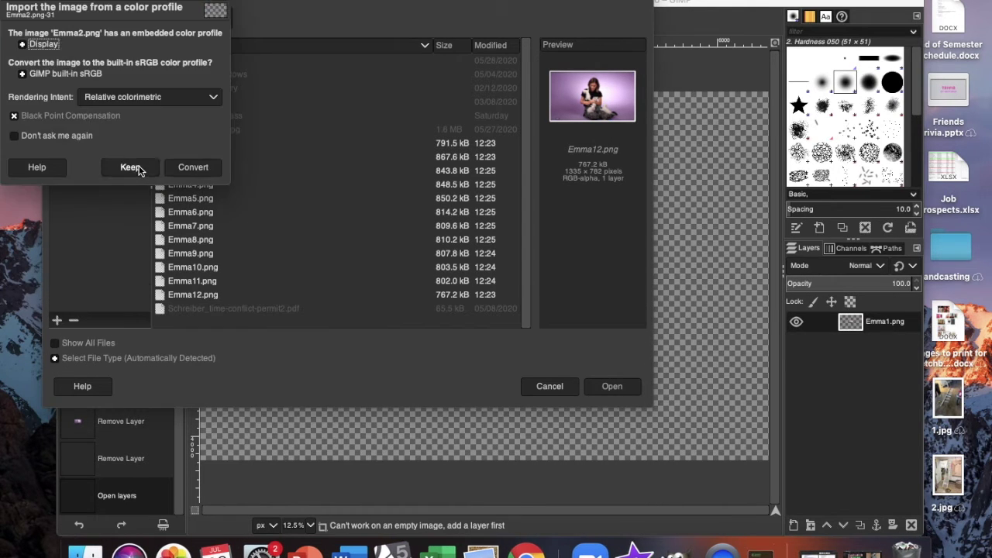
pyautogui.click(133, 166)
pyautogui.click(139, 166)
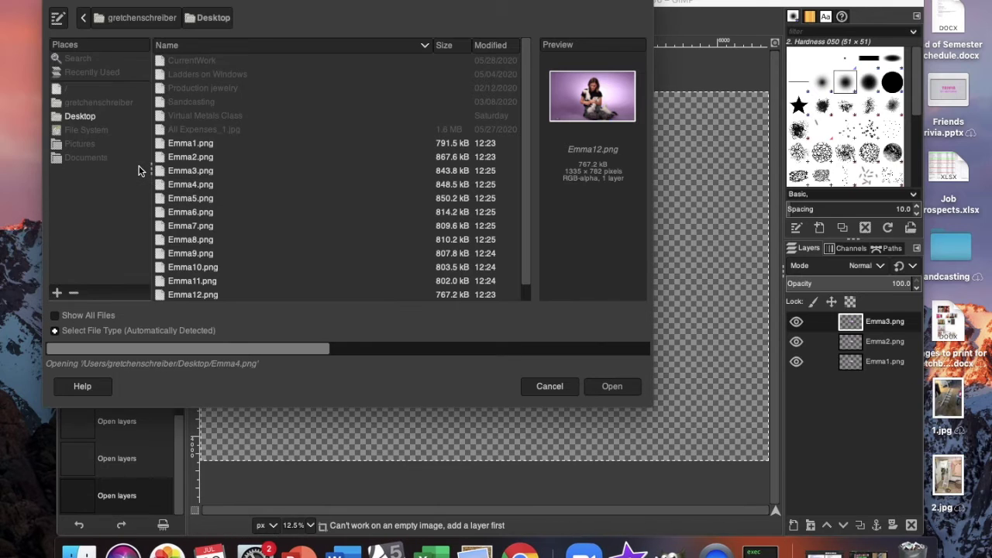
pyautogui.click(139, 166)
pyautogui.click(134, 167)
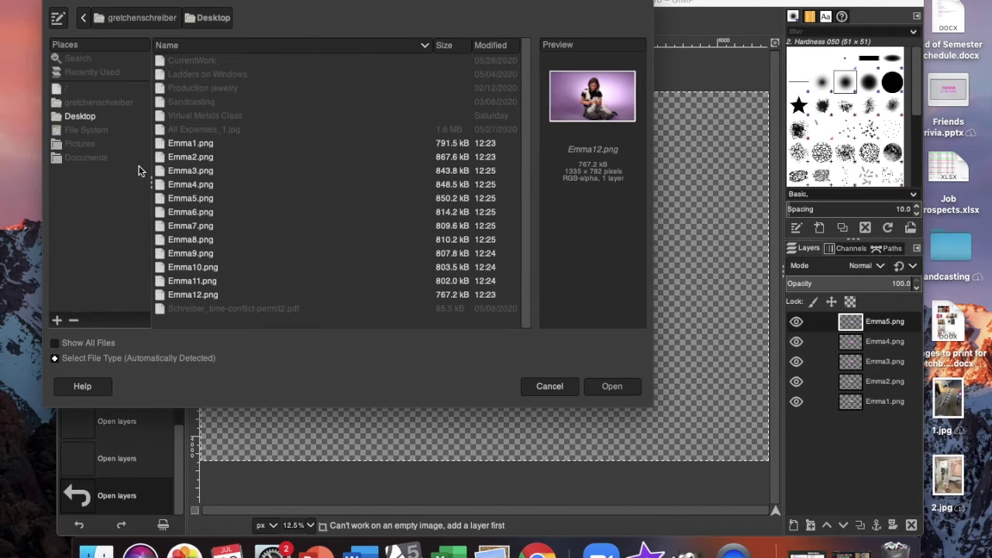
pyautogui.click(133, 167)
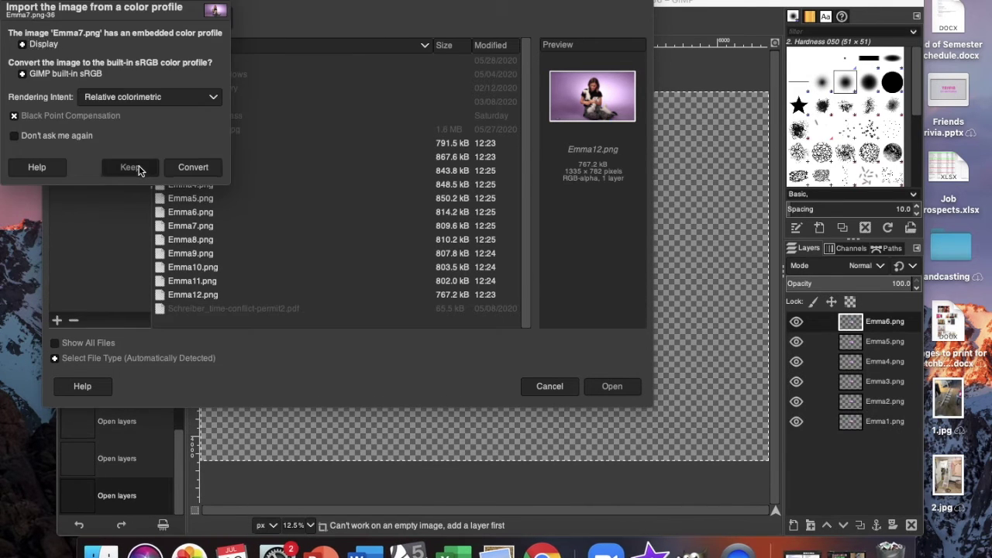
pyautogui.click(139, 167)
pyautogui.click(133, 168)
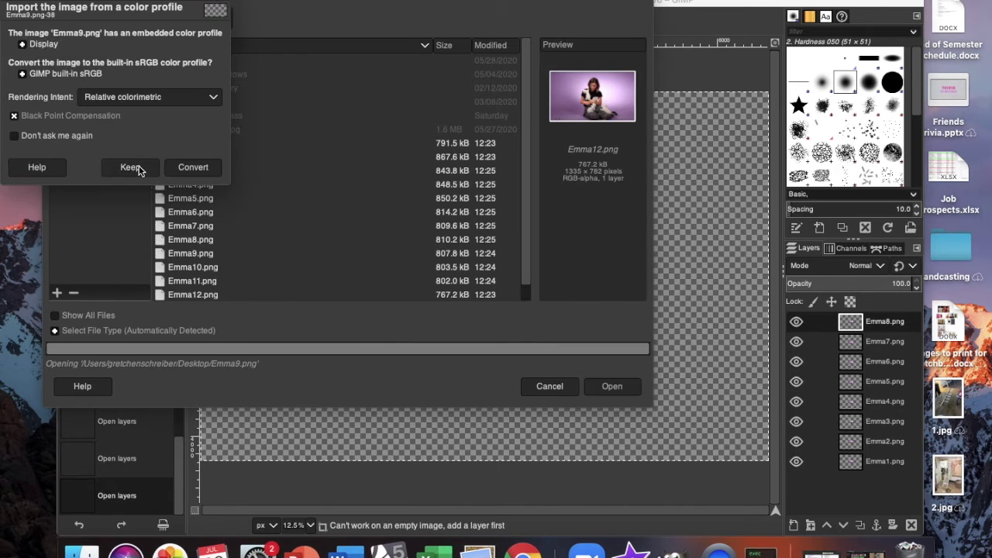
pyautogui.click(133, 167)
pyautogui.click(137, 170)
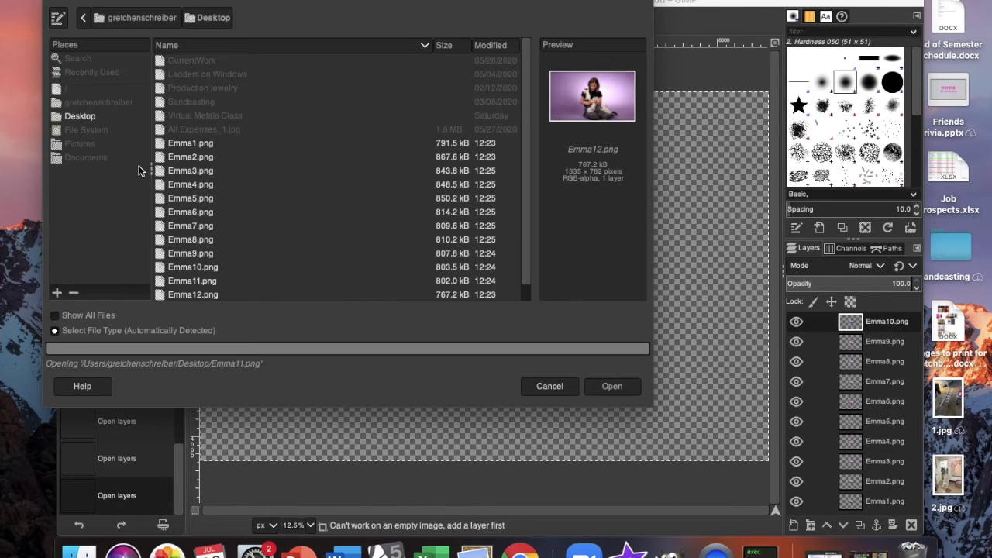
pyautogui.click(138, 171)
pyautogui.click(139, 171)
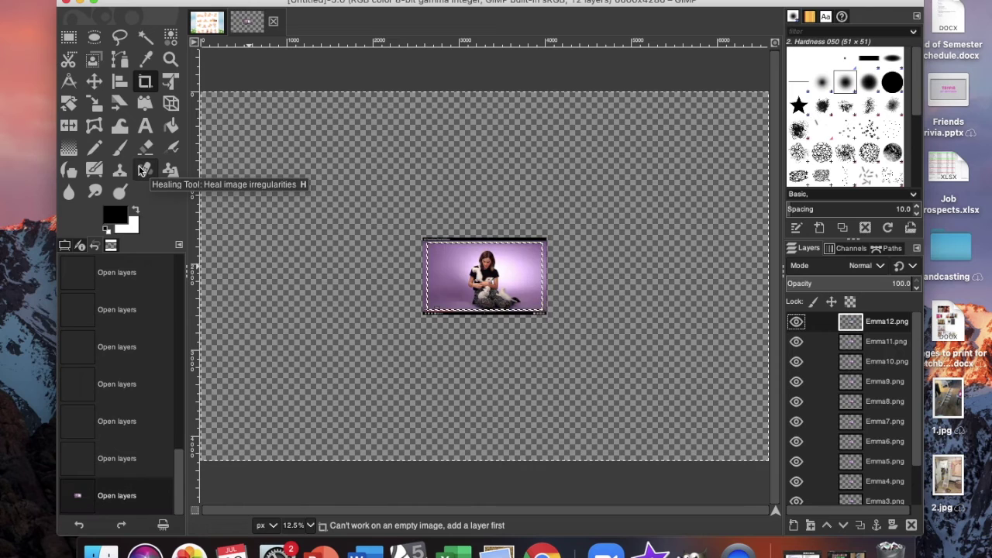
# Step: Preview the twelve layers as an animation with the Playback filter, then stop the playback
pyautogui.click(406, 0)
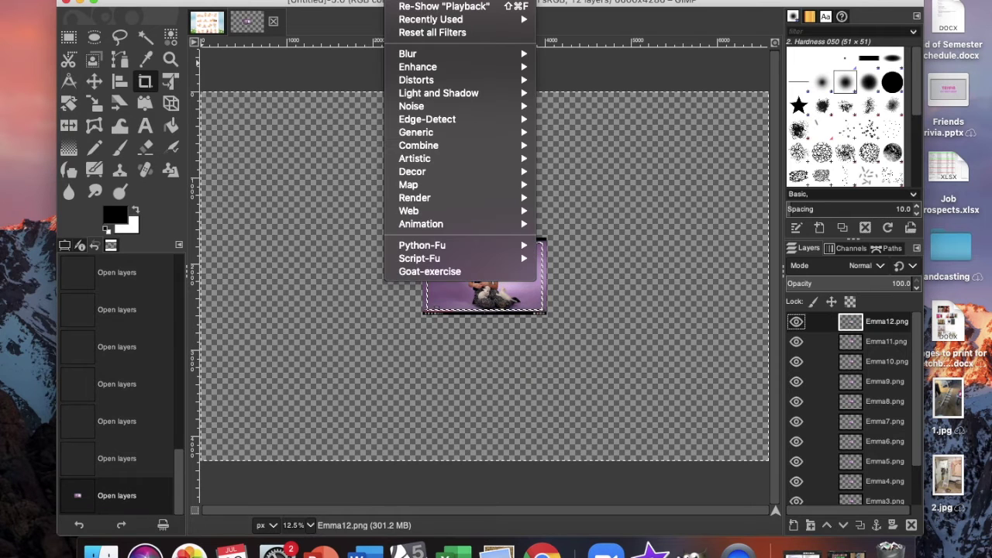
pyautogui.moveTo(458, 224)
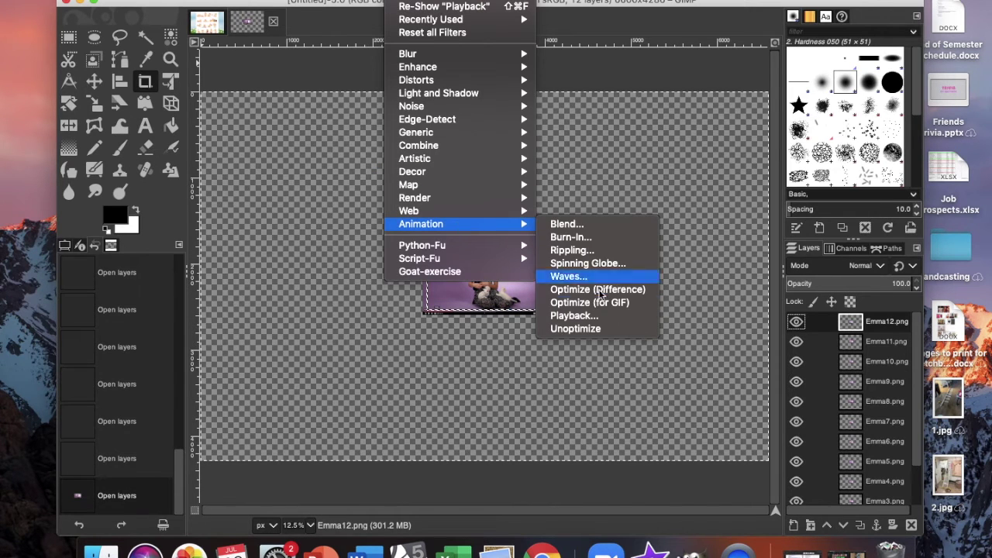
pyautogui.click(599, 320)
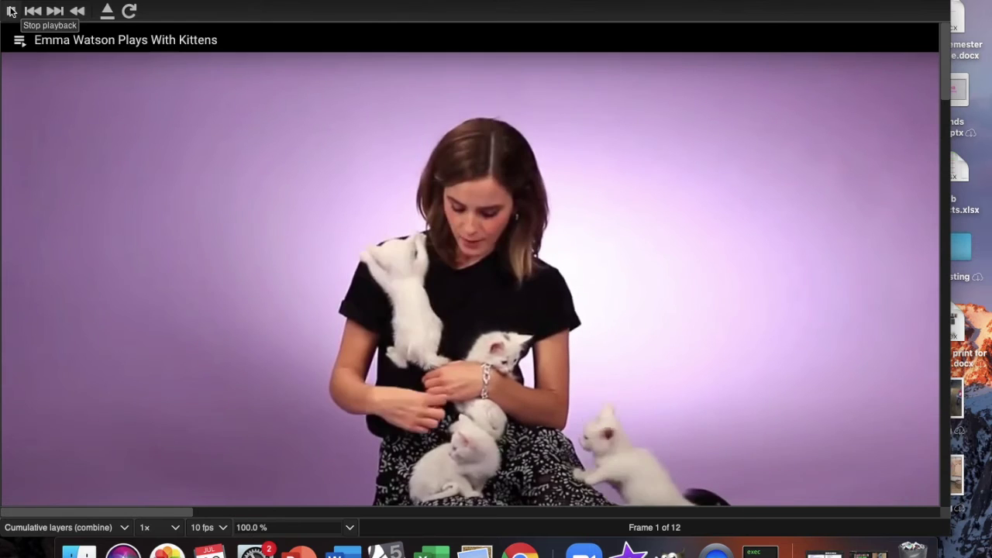
pyautogui.click(11, 11)
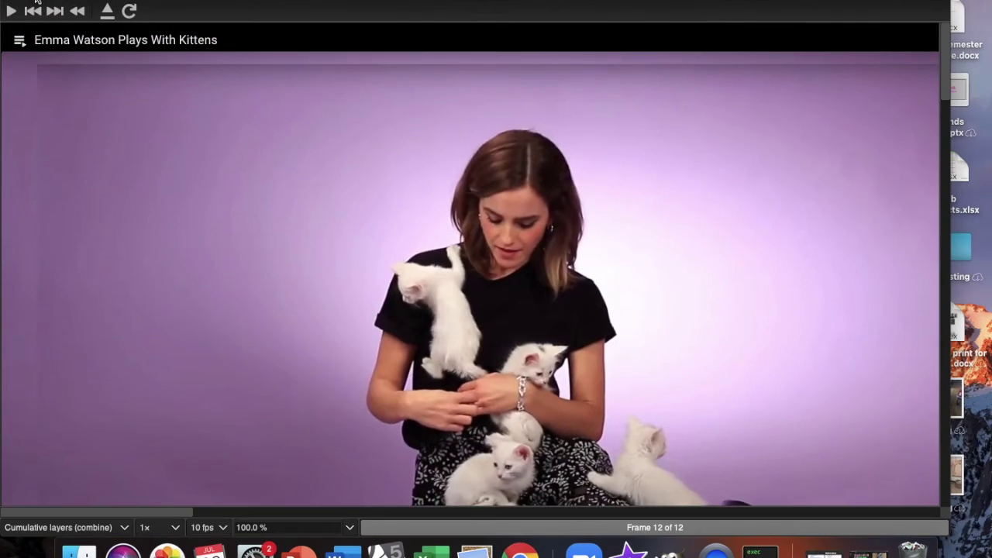
# Step: Move the playback preview aside and export the image to the Desktop folder as EmmaWatson.gif, accepting the preset GIF options
pyautogui.moveTo(1, 1); pyautogui.dragTo(120, 39)
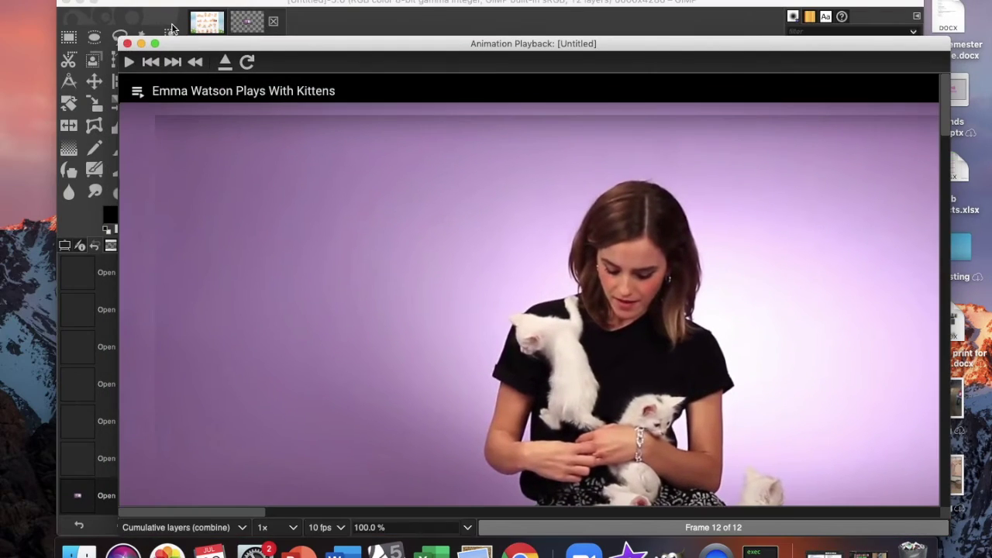
pyautogui.click(345, 2)
pyautogui.click(109, 1)
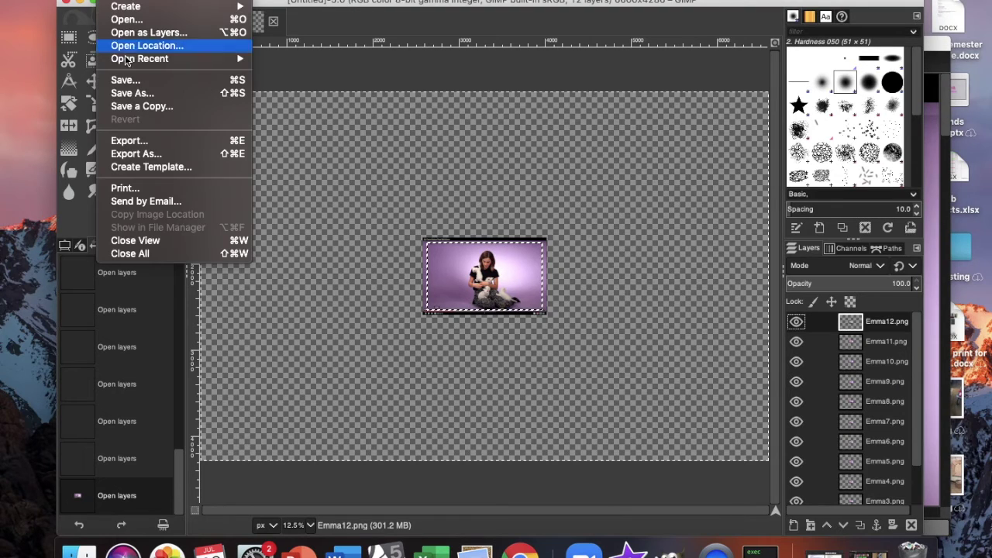
pyautogui.click(155, 159)
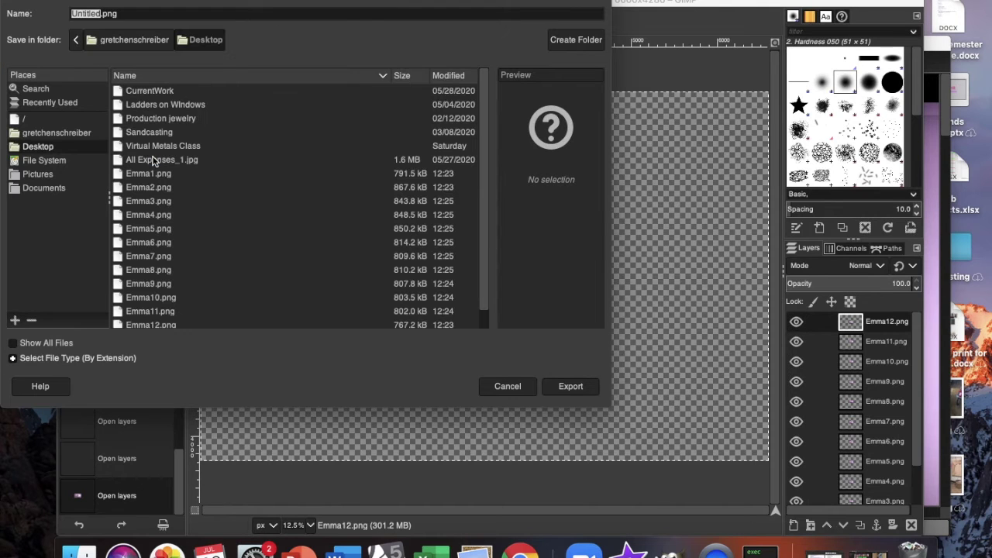
pyautogui.write('EmmaWatson.gif')
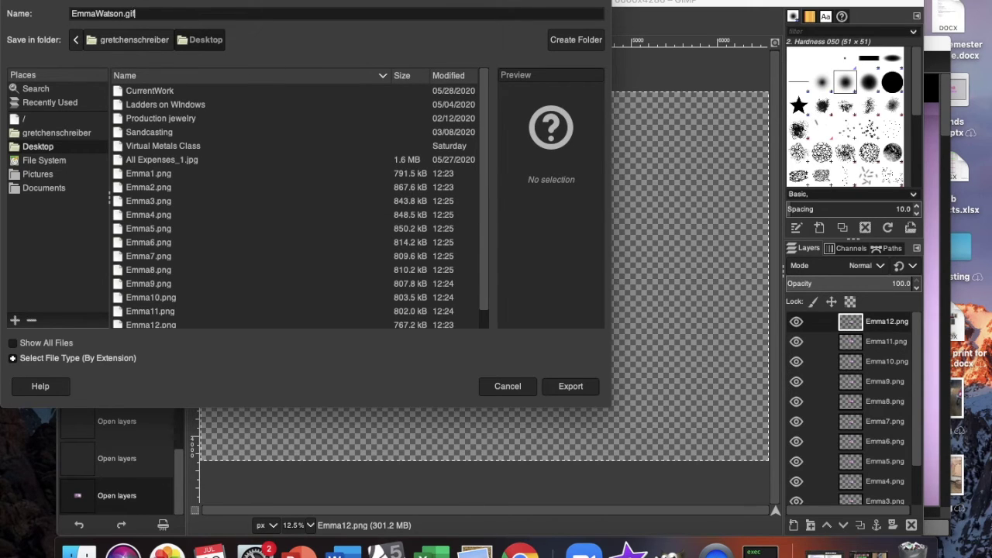
pyautogui.click(577, 394)
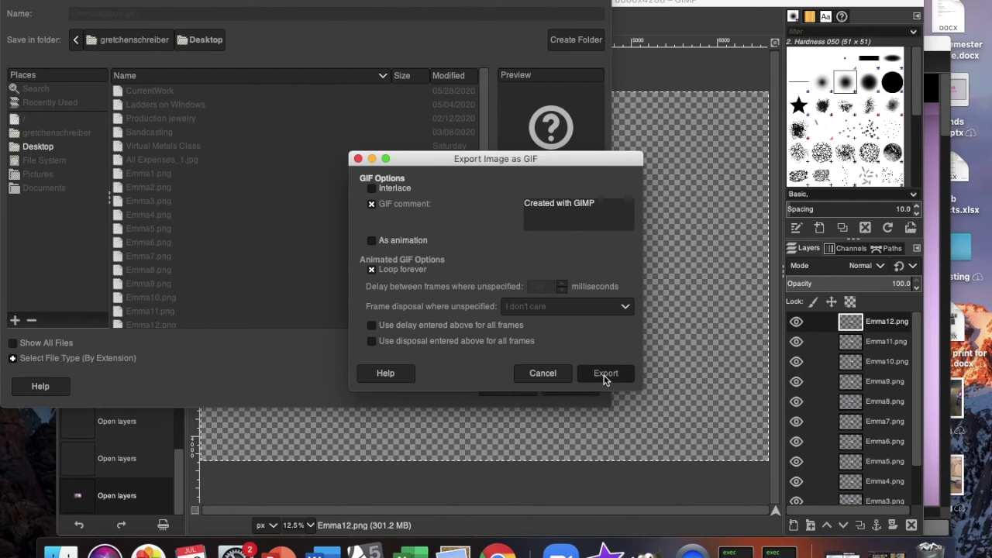
pyautogui.click(606, 374)
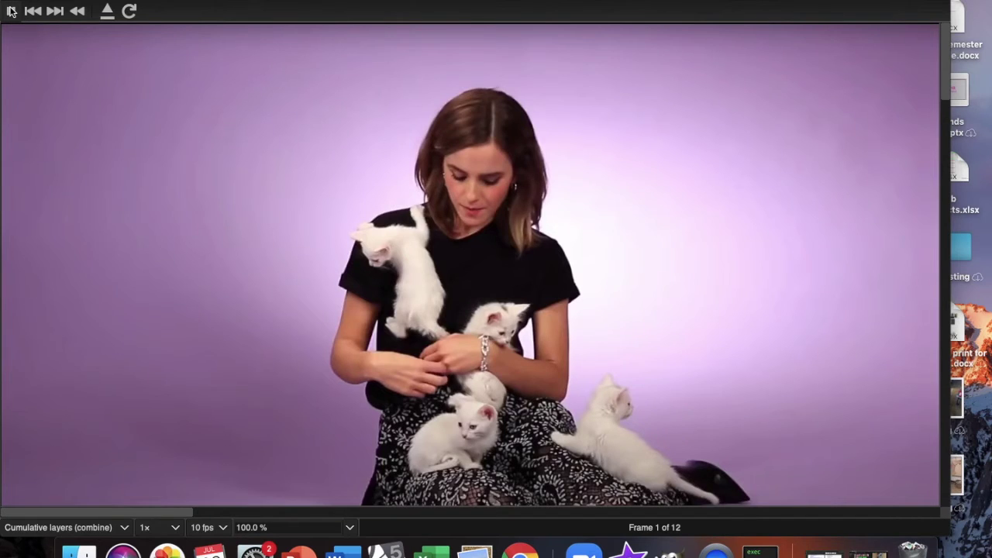
# Step: Play the twelve-frame layer animation in the playback preview
pyautogui.click(10, 11)
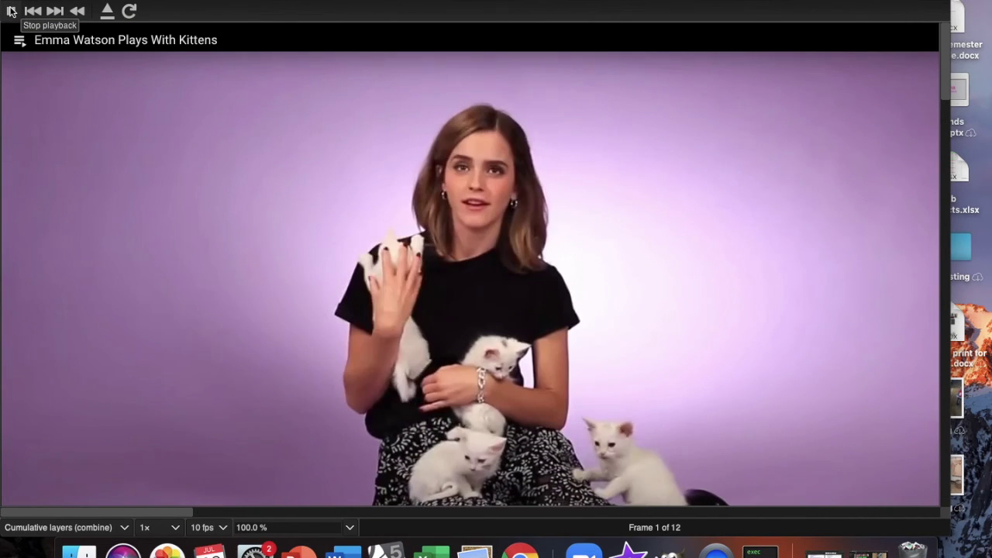